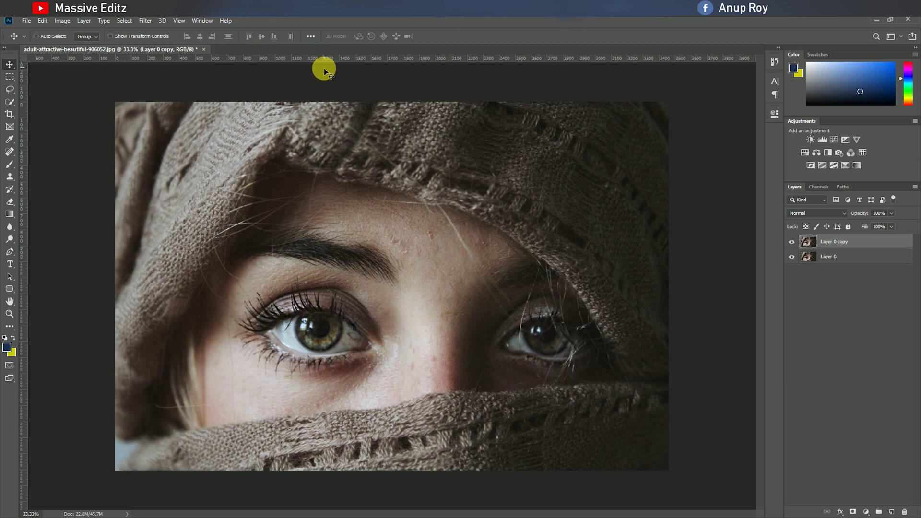
Remove the skin blemishes on the nose and between the eyebrows with the Spot Healing Brush in Content-Aware mode.
key(ctrl+plus)
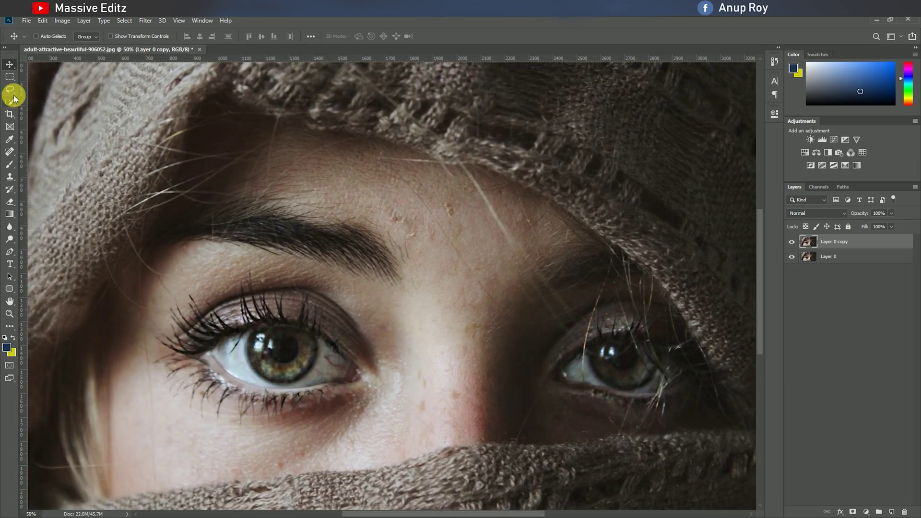
click(9, 151)
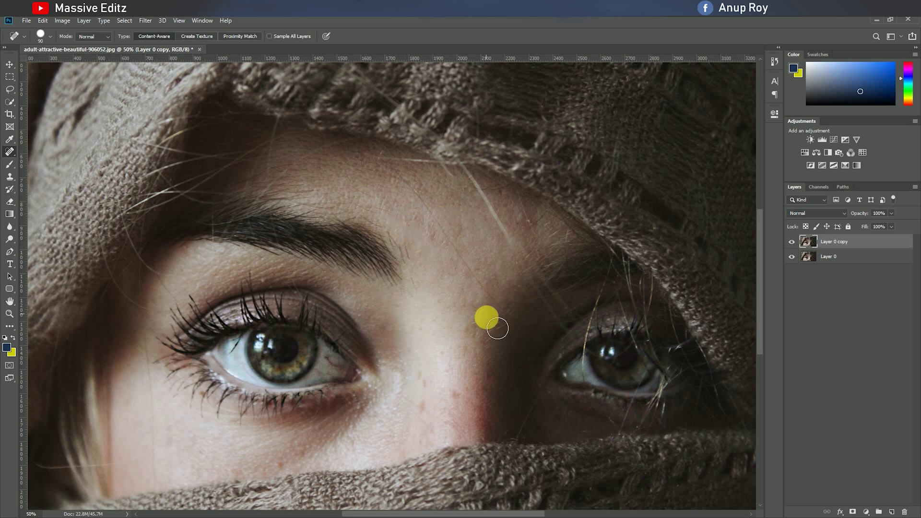
click(451, 395)
click(421, 406)
click(421, 388)
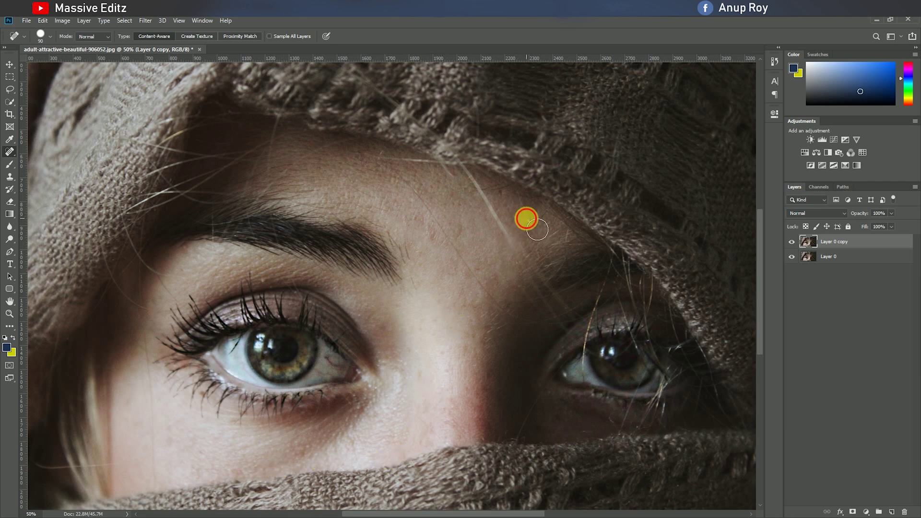
click(432, 234)
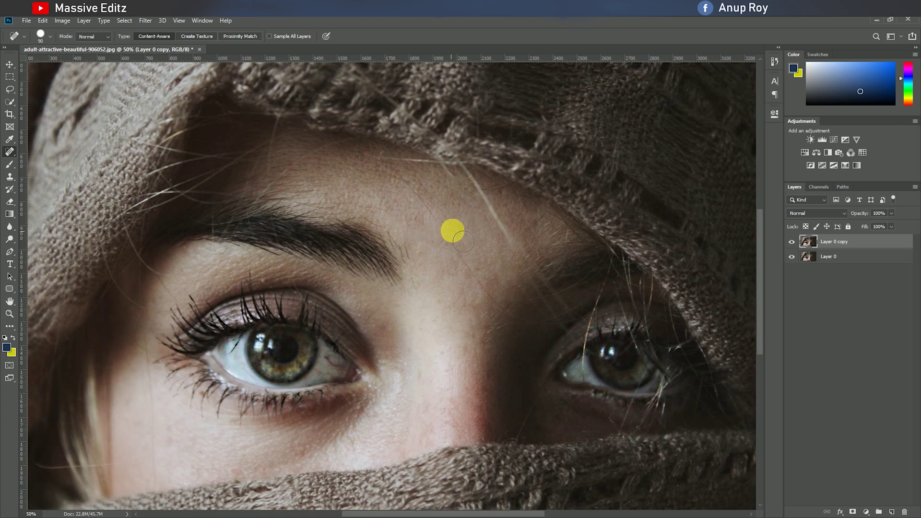
scroll(384, 254, down, 3)
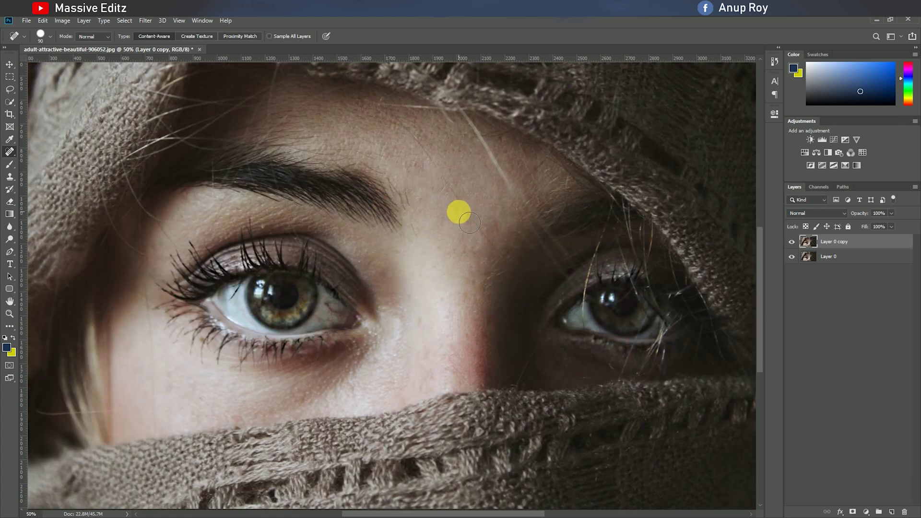
click(9, 64)
key(ctrl)
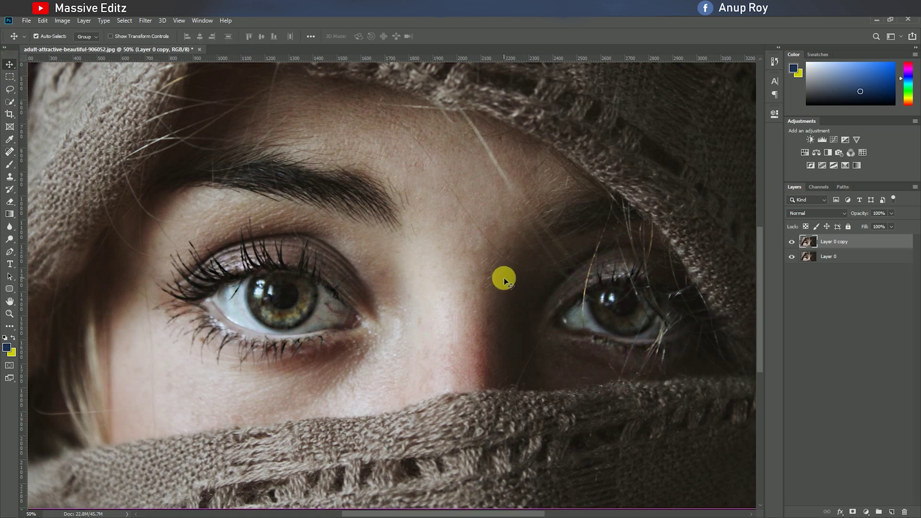
key(ctrl+minus)
key(ctrl+minus)
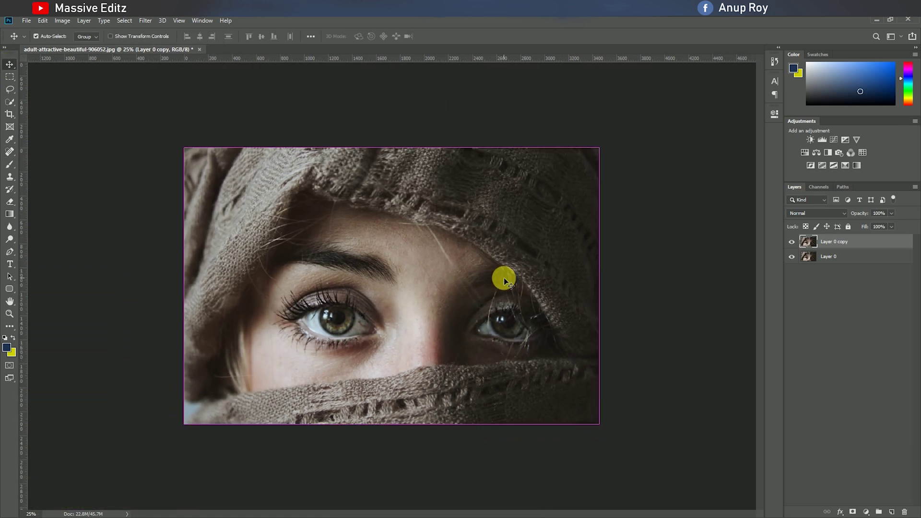
key(ctrl+plus)
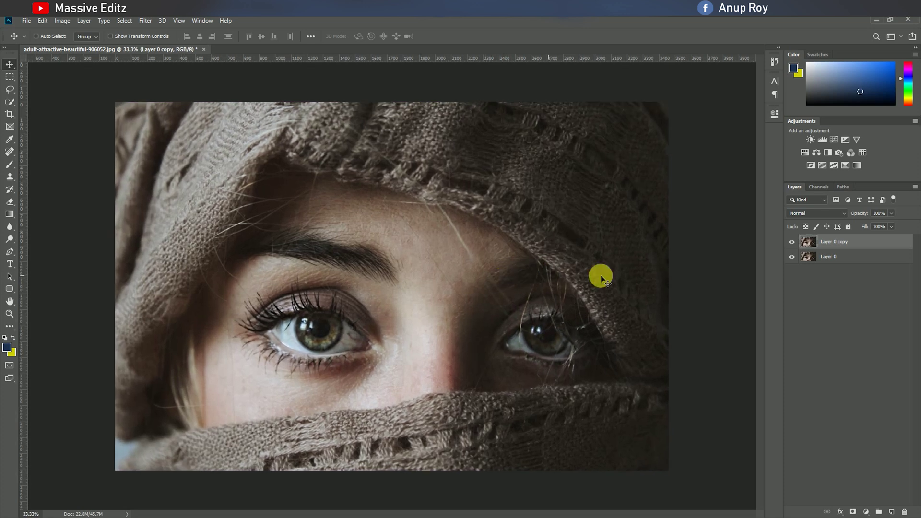
Add a Levels adjustment layer above the retouched copy and shift its shadow input slightly to deepen the dark tones.
click(866, 512)
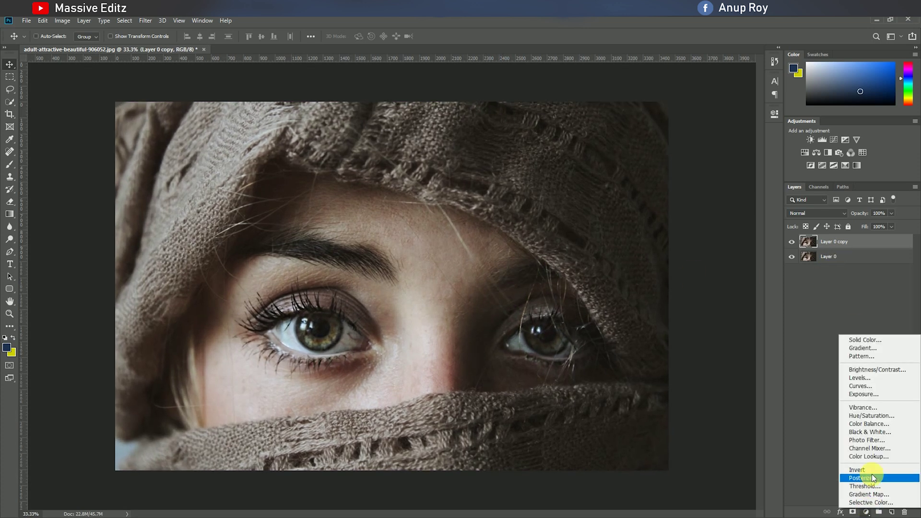
click(878, 379)
drag(646, 206, 651, 206)
click(748, 108)
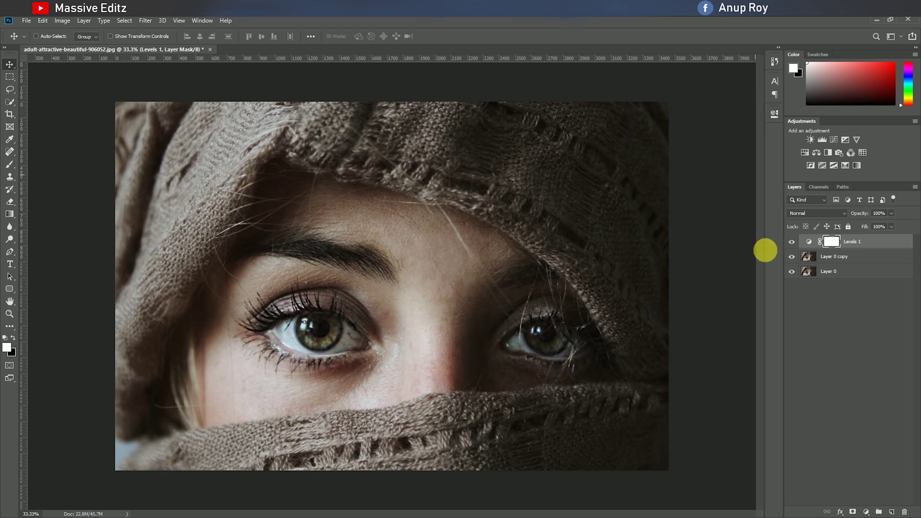
Add a Hue/Saturation adjustment layer with Hue +27, Saturation +23 and Lightness -15.
click(866, 511)
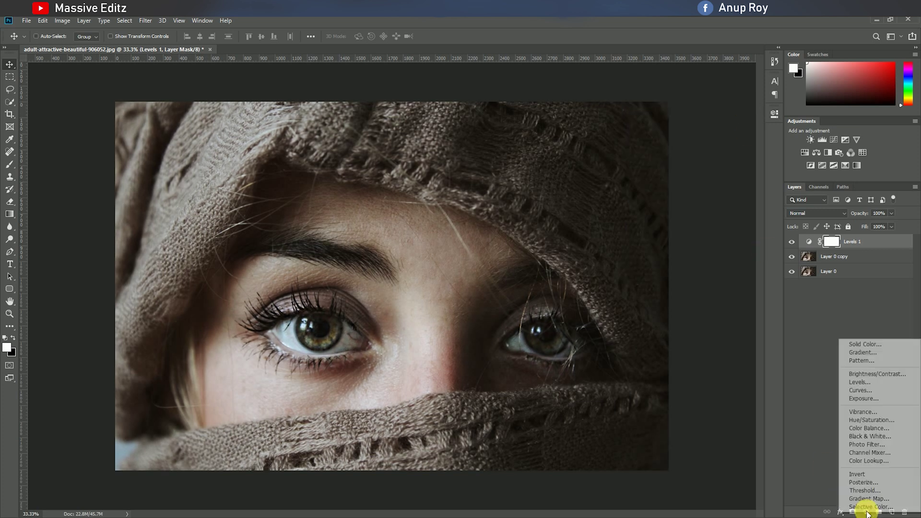
click(877, 422)
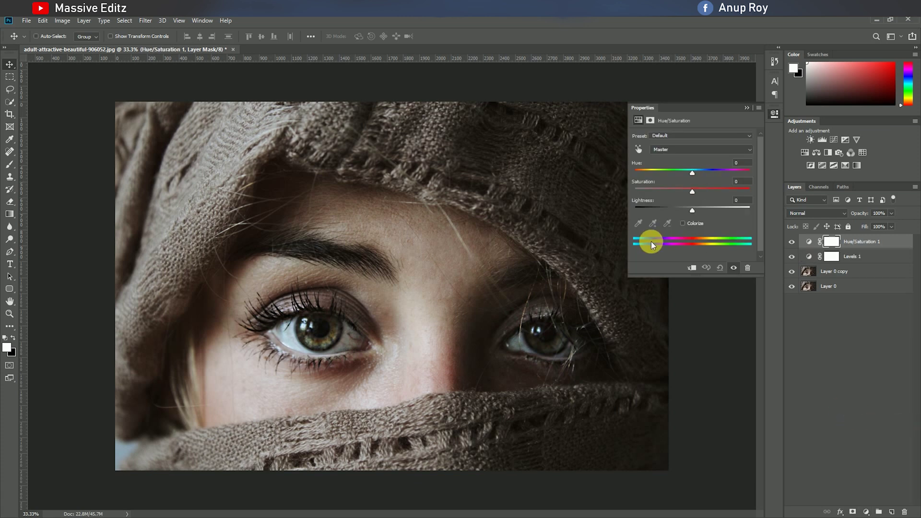
drag(695, 172, 687, 212)
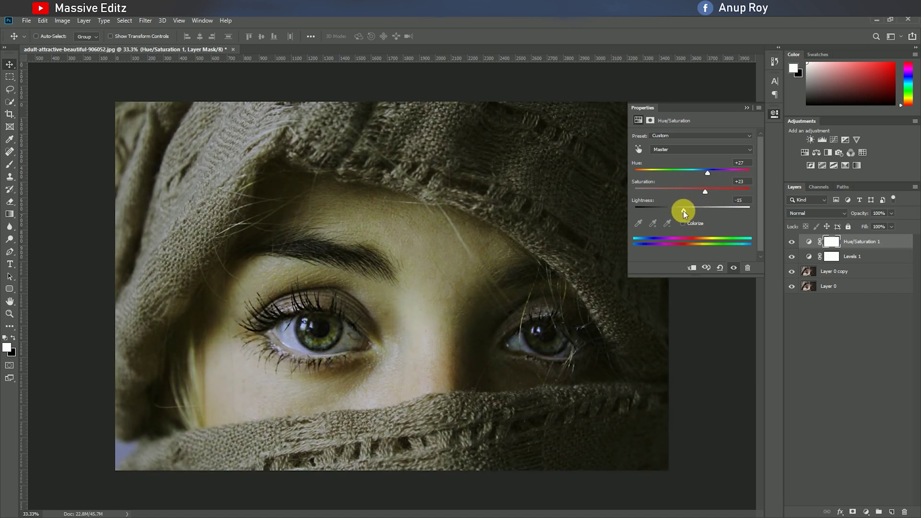
click(747, 108)
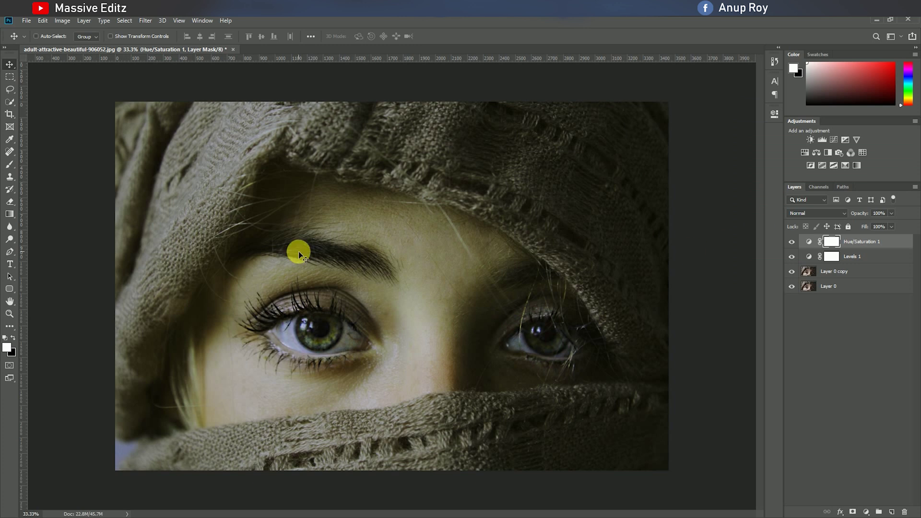
Invert the Hue/Saturation mask to black and paint white at 24% brush opacity over the iris of the brightly lit eye.
key(ctrl+i)
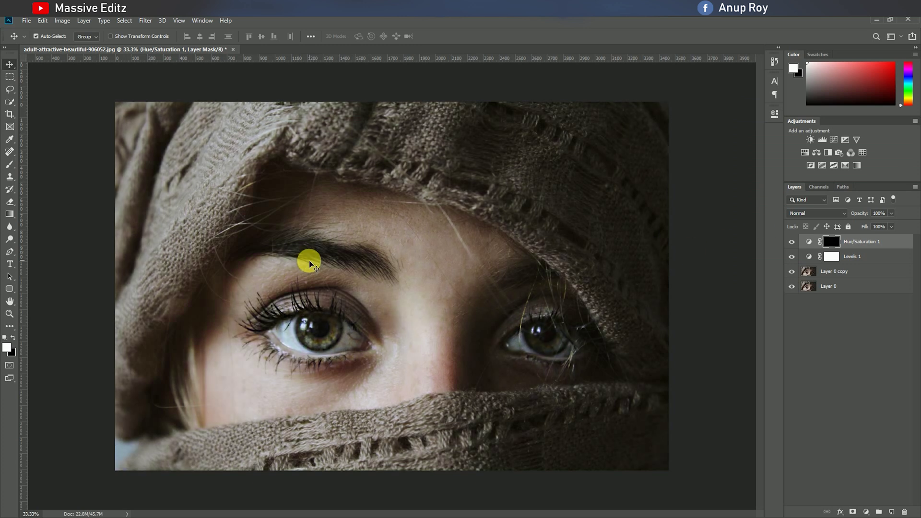
click(9, 166)
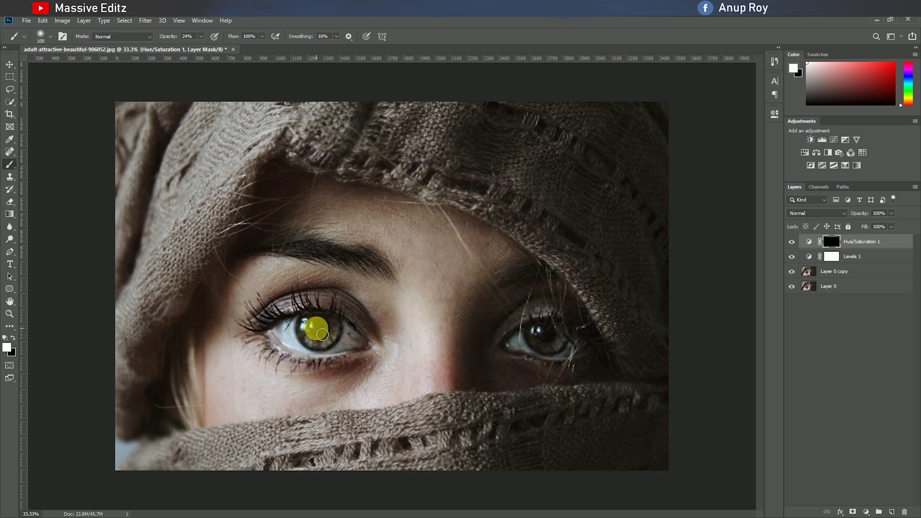
key(ctrl+plus)
scroll(307, 336, down, 2)
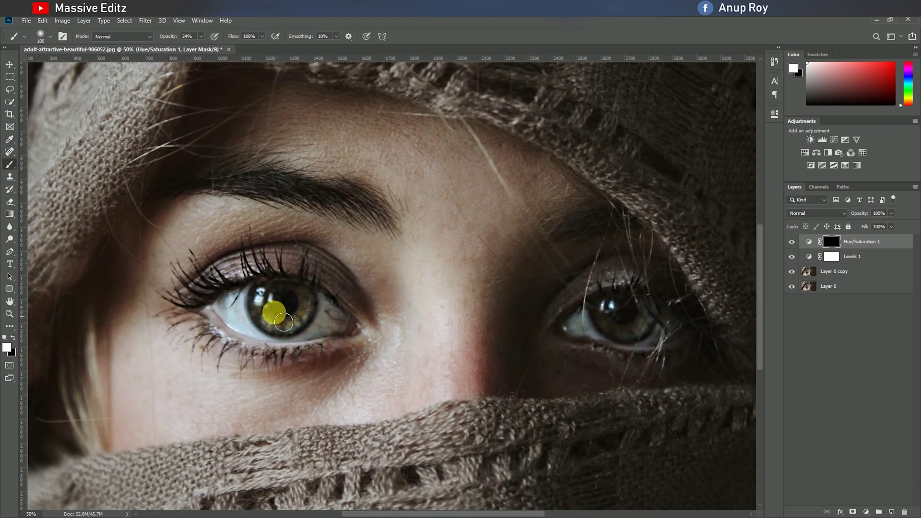
mouse_move(278, 312)
mouse_down()
mouse_move(288, 328)
mouse_move(305, 304)
mouse_move(309, 326)
mouse_move(292, 332)
mouse_move(275, 306)
mouse_move(297, 314)
mouse_move(282, 309)
mouse_move(291, 331)
mouse_move(272, 309)
mouse_move(298, 328)
mouse_move(303, 319)
mouse_move(275, 320)
mouse_move(311, 317)
mouse_move(278, 302)
mouse_move(308, 306)
mouse_move(312, 325)
mouse_move(296, 335)
mouse_move(273, 311)
mouse_move(274, 327)
mouse_move(314, 325)
mouse_move(285, 317)
mouse_move(288, 326)
mouse_move(286, 314)
mouse_move(260, 311)
mouse_move(301, 327)
mouse_up()
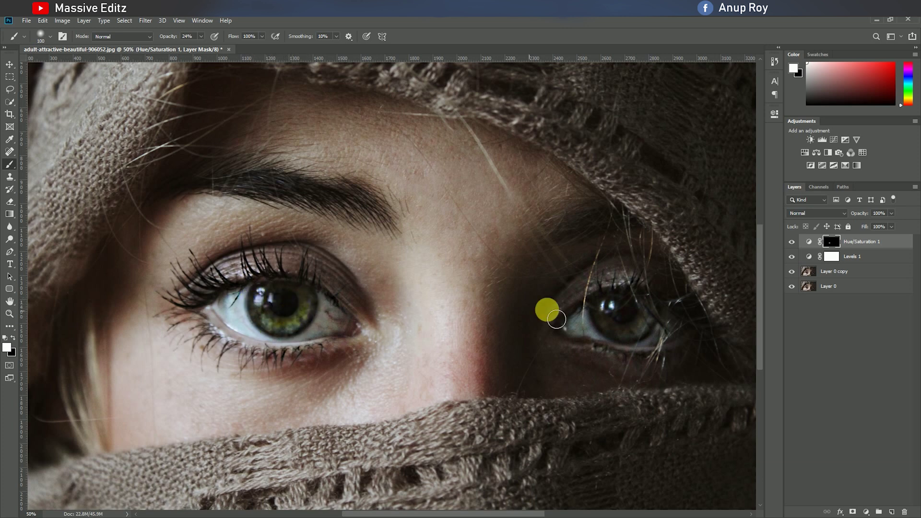
Paint the Hue/Saturation mask over the shadowed eye's iris, touch up the brightly lit eye's iris, and compare the effect on and off.
mouse_move(617, 319)
mouse_down()
mouse_move(613, 339)
mouse_move(631, 311)
mouse_move(662, 329)
mouse_move(632, 330)
mouse_move(642, 338)
mouse_move(630, 331)
mouse_move(632, 311)
mouse_move(625, 327)
mouse_move(612, 321)
mouse_move(636, 339)
mouse_move(665, 322)
mouse_move(635, 337)
mouse_move(657, 322)
mouse_move(623, 321)
mouse_move(654, 313)
mouse_move(622, 312)
mouse_move(610, 323)
mouse_move(638, 319)
mouse_up()
mouse_move(298, 307)
mouse_down()
mouse_move(314, 313)
mouse_move(288, 325)
mouse_up()
mouse_move(232, 274)
mouse_down()
mouse_move(282, 350)
mouse_move(272, 329)
mouse_move(280, 340)
mouse_move(301, 333)
mouse_up()
click(10, 64)
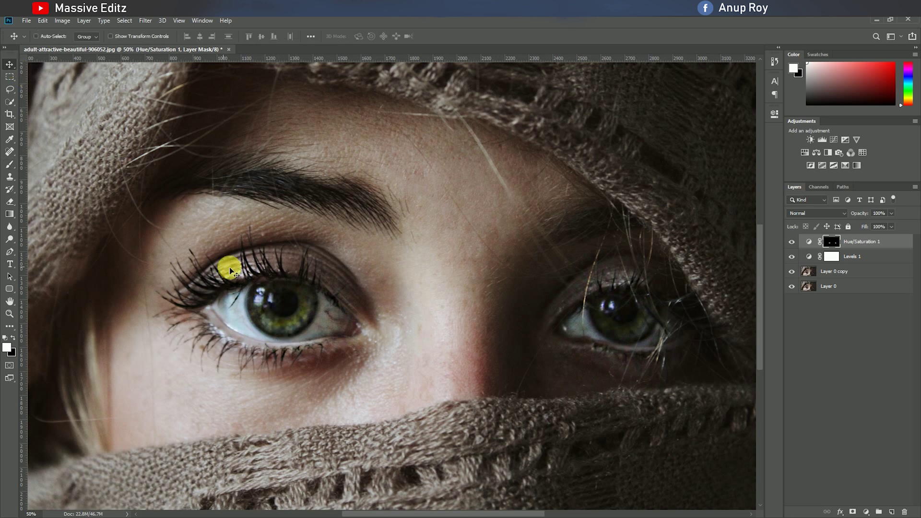
key(ctrl+minus)
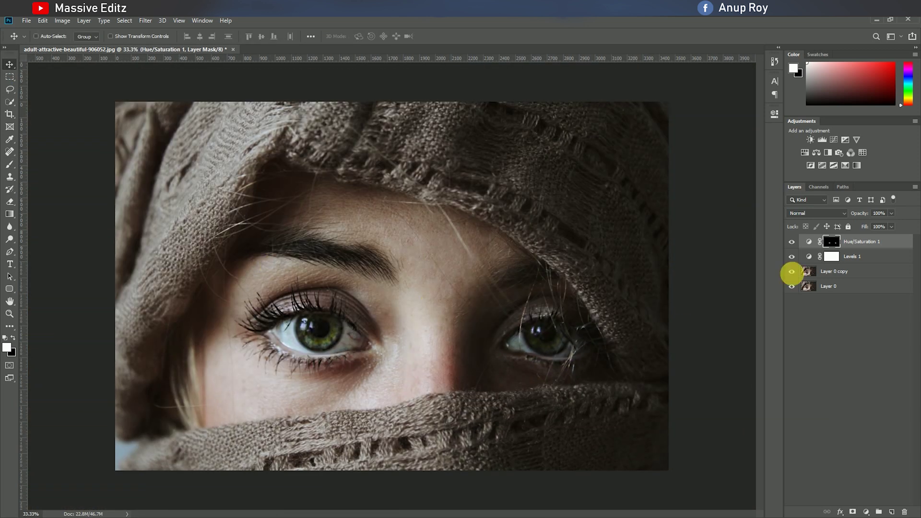
click(792, 242)
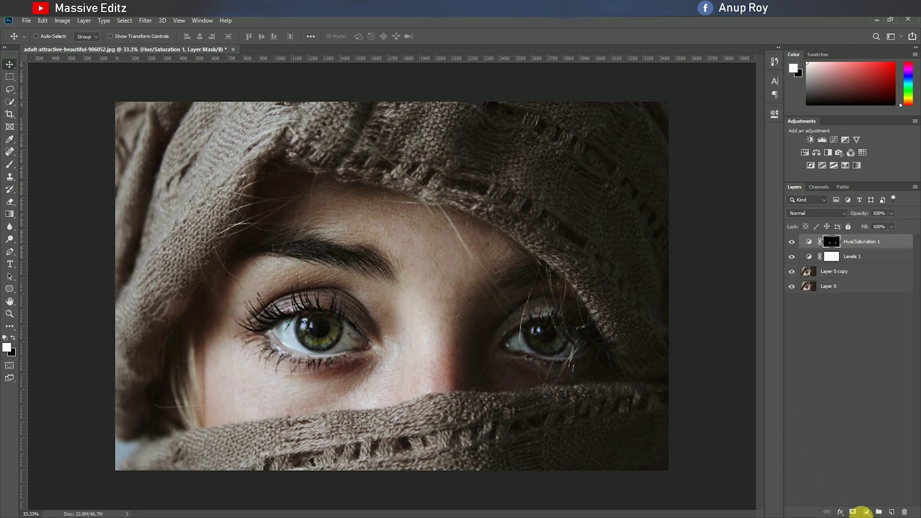
Add a Brightness/Contrast adjustment layer with Brightness 26 and Contrast -3.
click(866, 512)
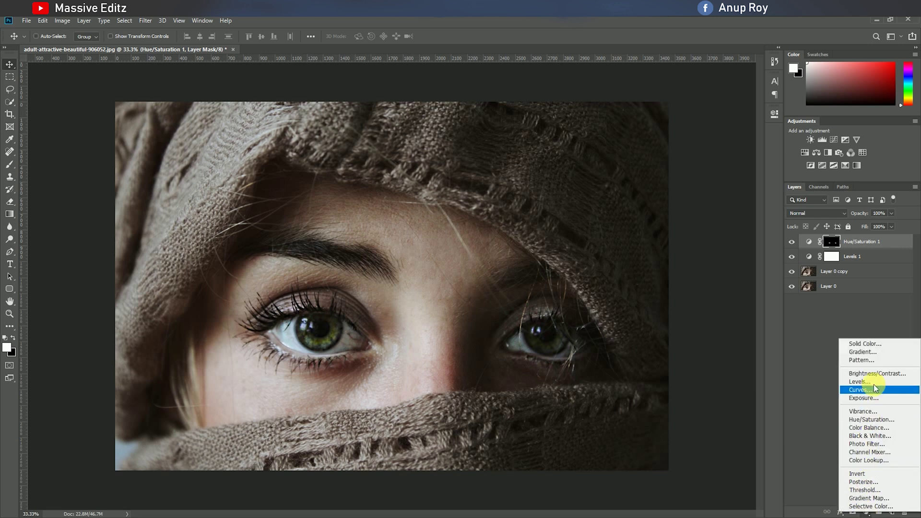
click(874, 372)
drag(688, 165, 702, 165)
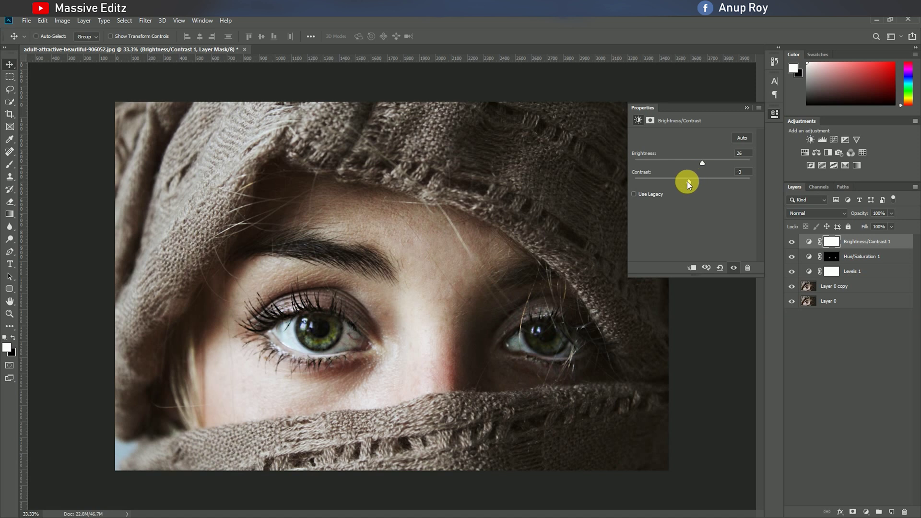
click(747, 107)
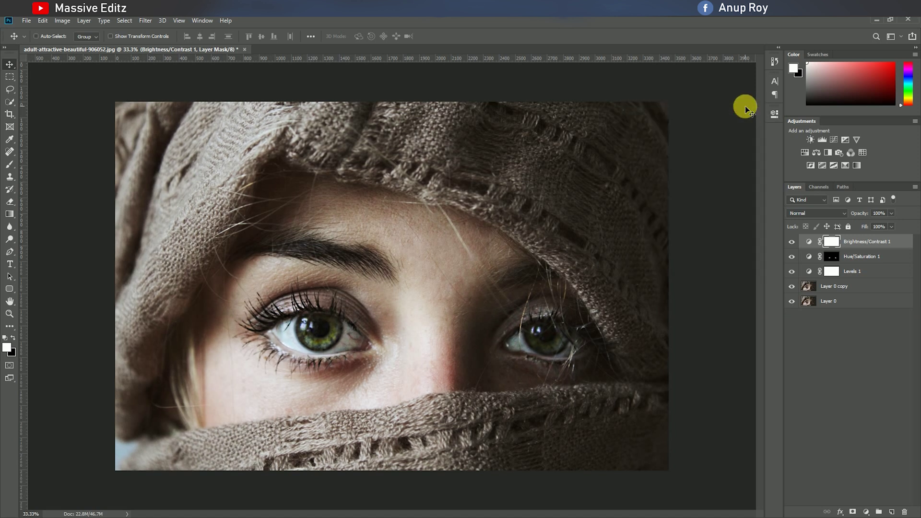
Add a Curves adjustment layer and move the RGB curve's black point slightly inward to darken the shadows.
click(866, 512)
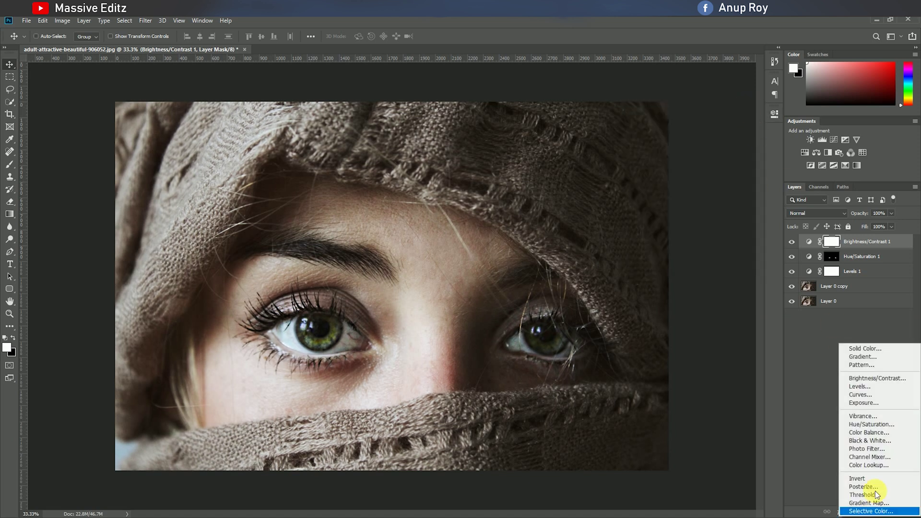
click(885, 394)
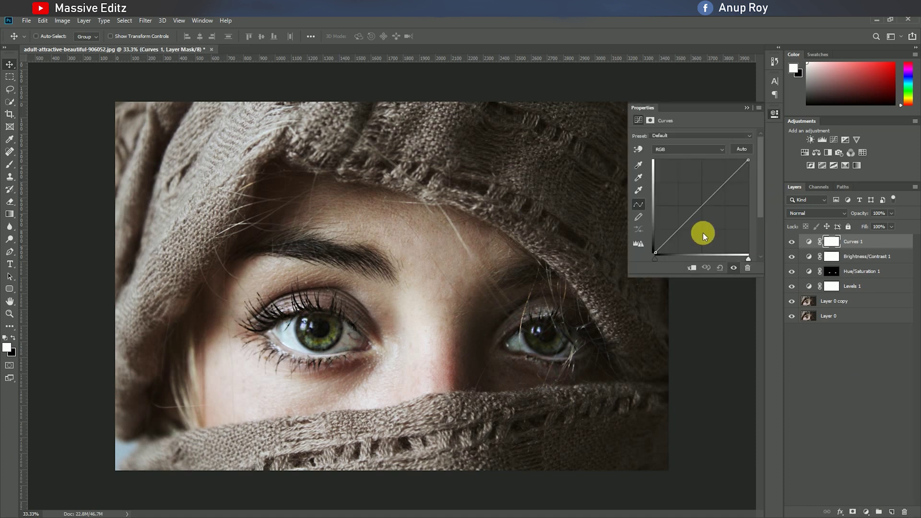
drag(660, 255, 665, 258)
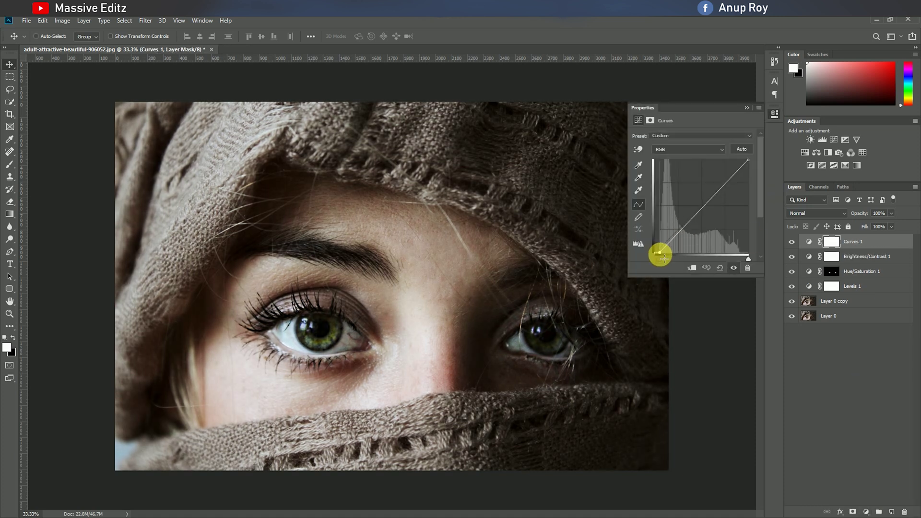
click(747, 108)
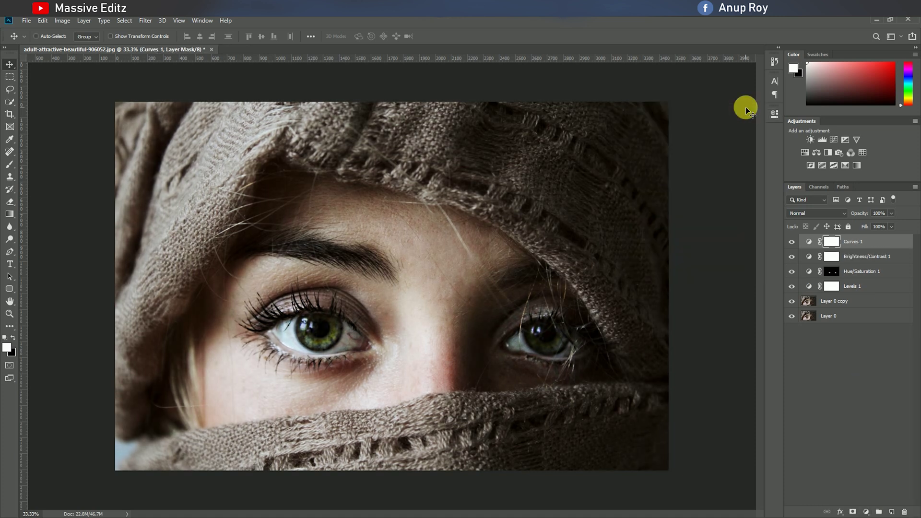
Stamp all visible layers into a new layer and open it in the Camera Raw Filter.
key(ctrl+shift+alt+e)
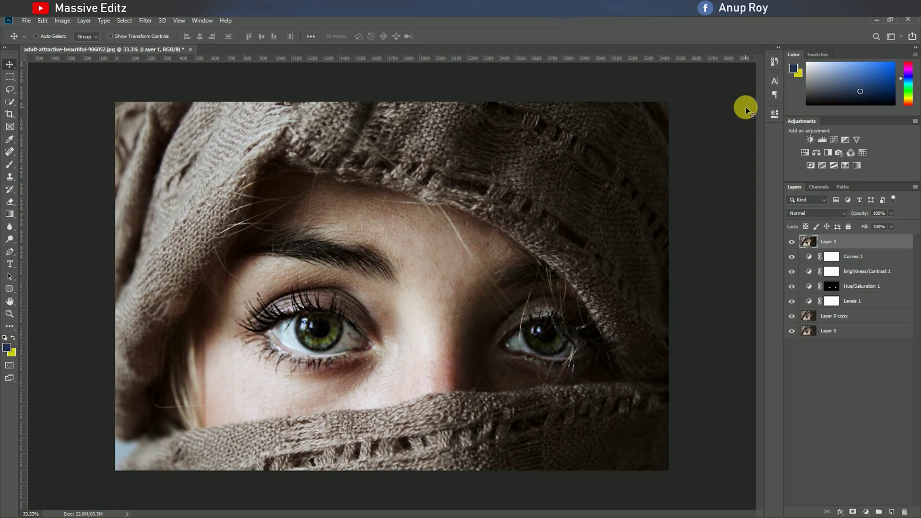
click(149, 21)
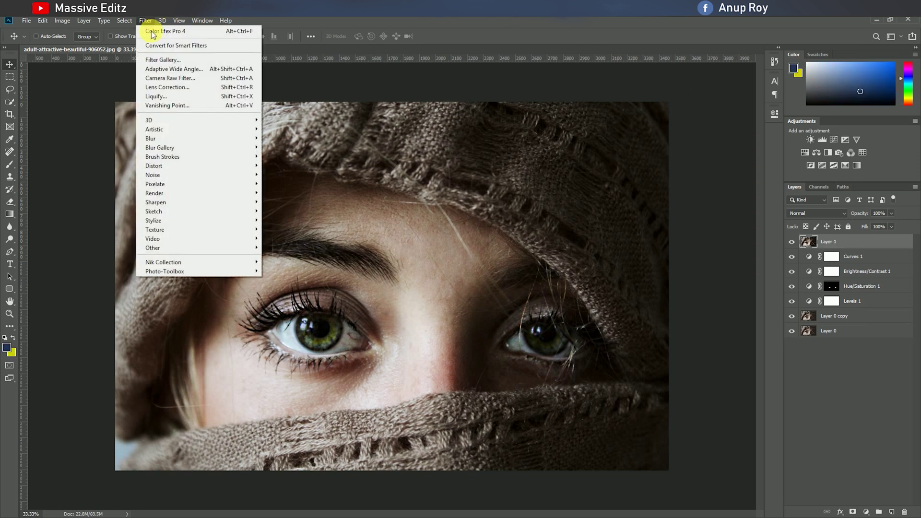
click(176, 79)
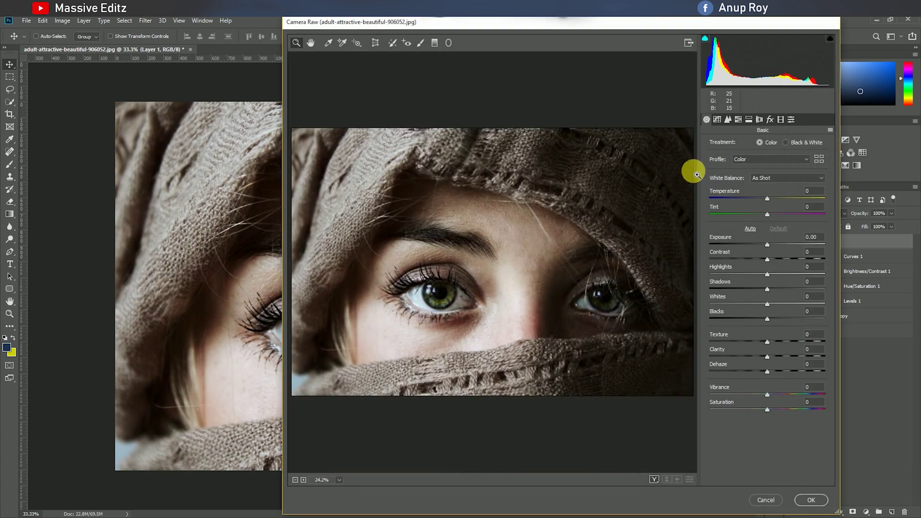
Set Temperature +5, Exposure +0.15, Contrast +18, Shadows -14, Whites -8, Texture +19, Clarity +8 and Dehaze +8 in the Camera Raw basic adjustments.
drag(769, 202, 771, 199)
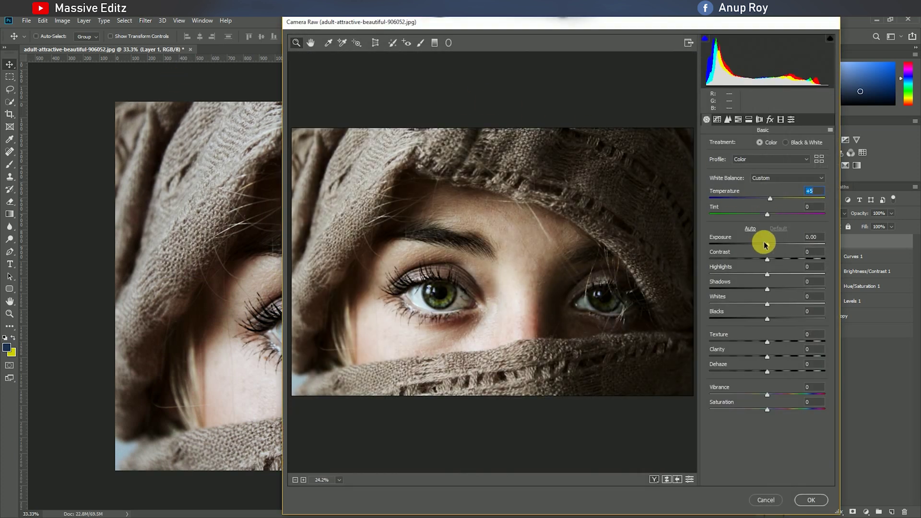
drag(768, 246, 778, 260)
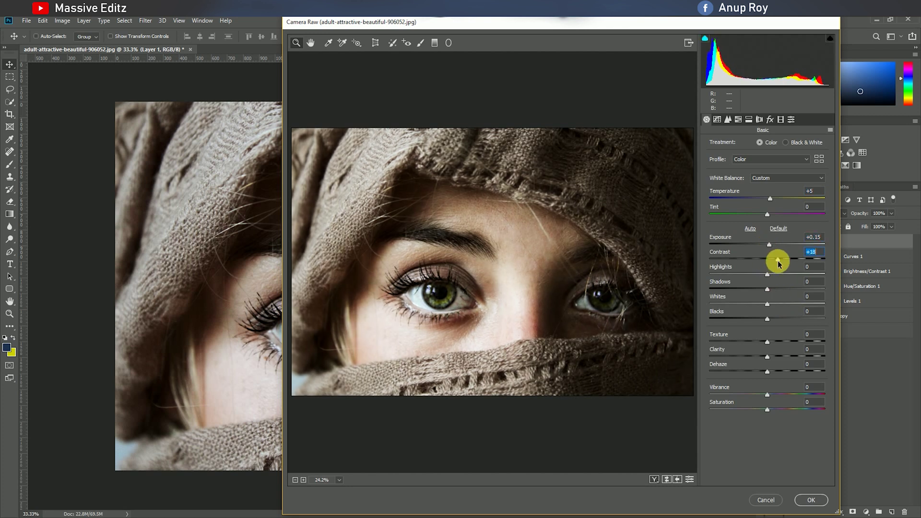
drag(768, 342, 772, 372)
drag(767, 290, 762, 290)
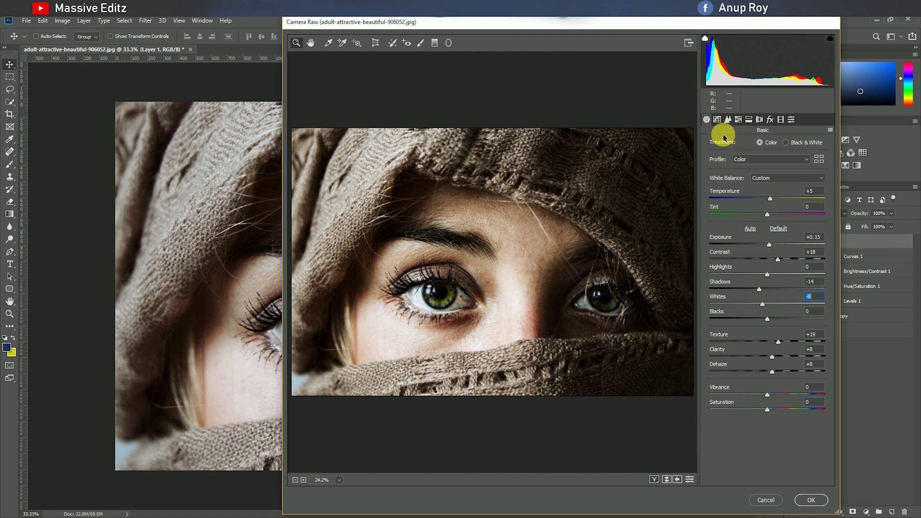
Shape the RGB point tone curve with anchor points in the highlights and shadows, and raise its black endpoint for faded blacks.
click(717, 120)
click(783, 230)
drag(712, 311, 701, 288)
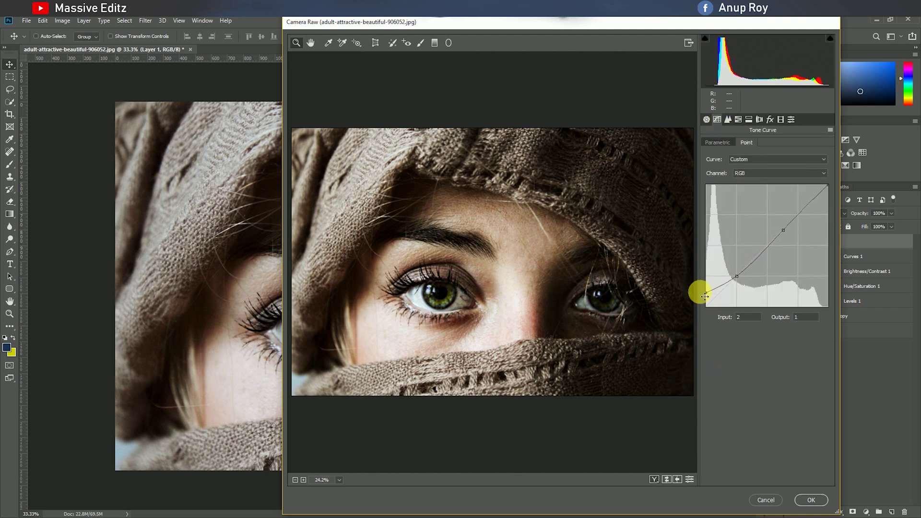
Set the sharpening Amount to 14 and add slight luminance noise reduction in the Camera Raw detail settings.
click(728, 120)
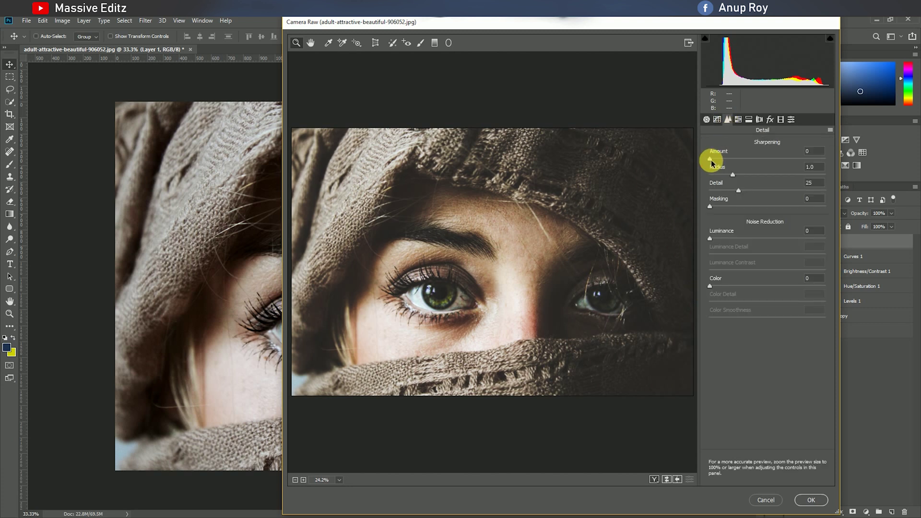
drag(718, 164, 721, 163)
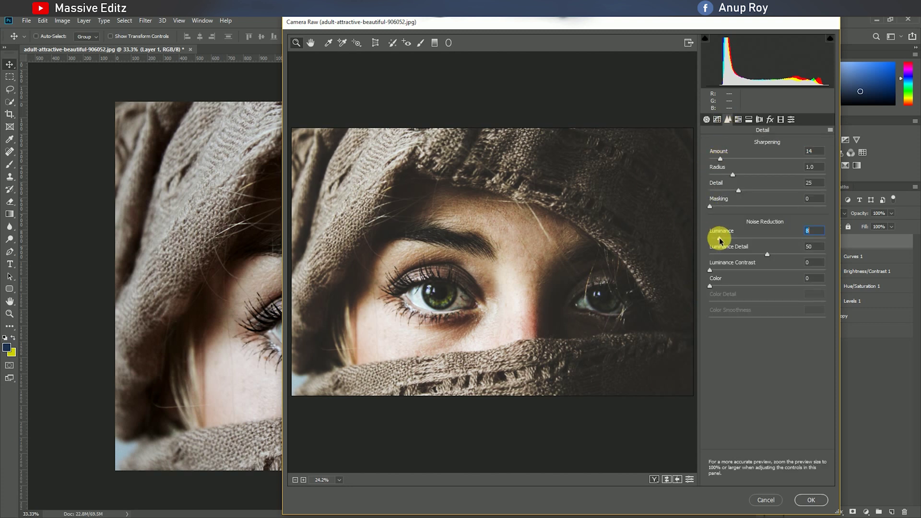
Shift the HSL hues of Reds to +43, Oranges to +10 and Greens to +46.
click(739, 120)
mouse_move(767, 190)
mouse_down()
mouse_move(783, 192)
mouse_move(764, 196)
mouse_up()
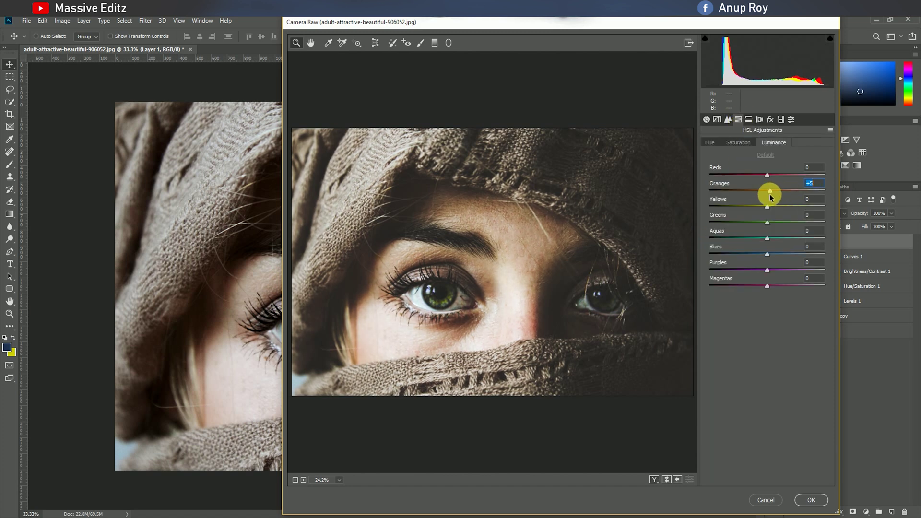
click(710, 143)
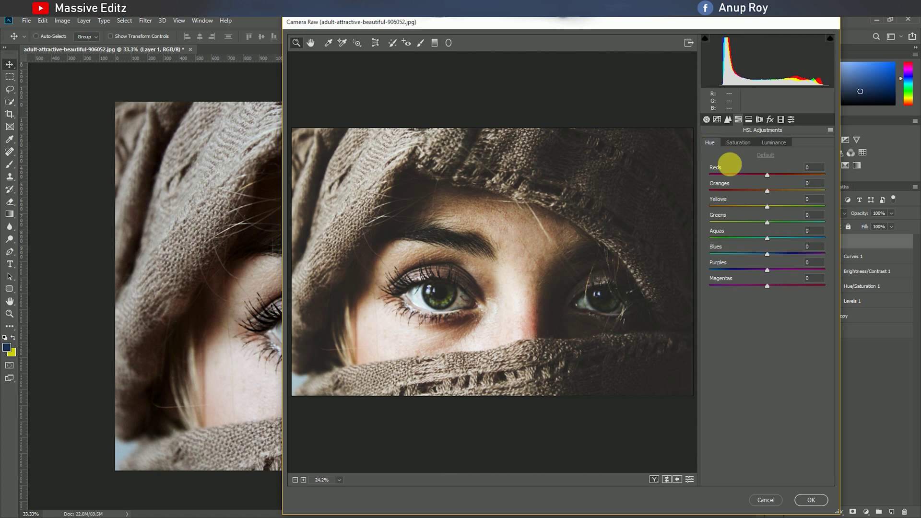
drag(766, 193, 792, 185)
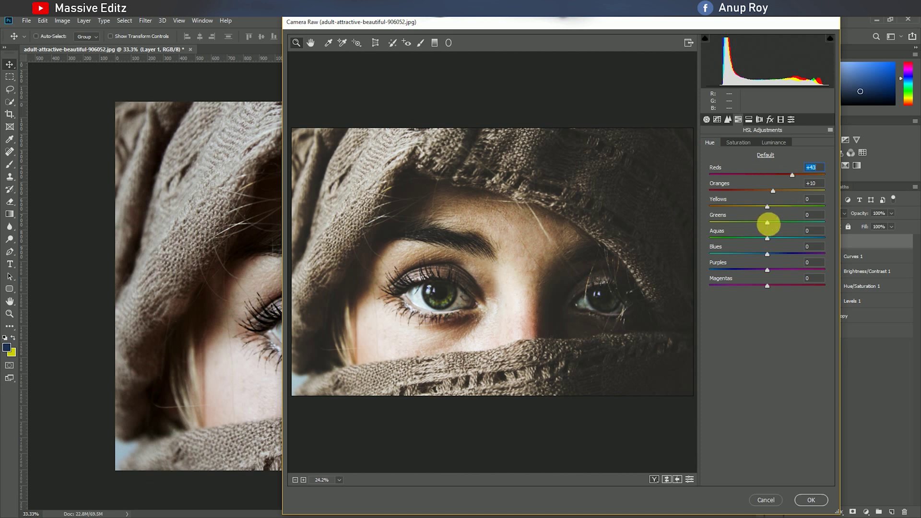
drag(774, 224, 794, 221)
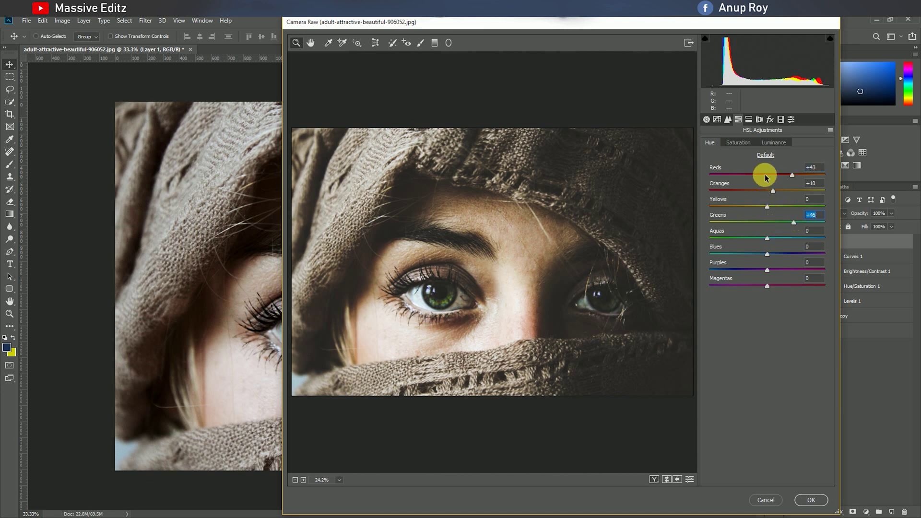
Slightly reduce the HSL saturation of Oranges and lower their luminance to -10.
click(742, 142)
mouse_move(767, 190)
mouse_down()
mouse_move(745, 193)
mouse_move(801, 194)
mouse_move(764, 198)
mouse_up()
click(773, 142)
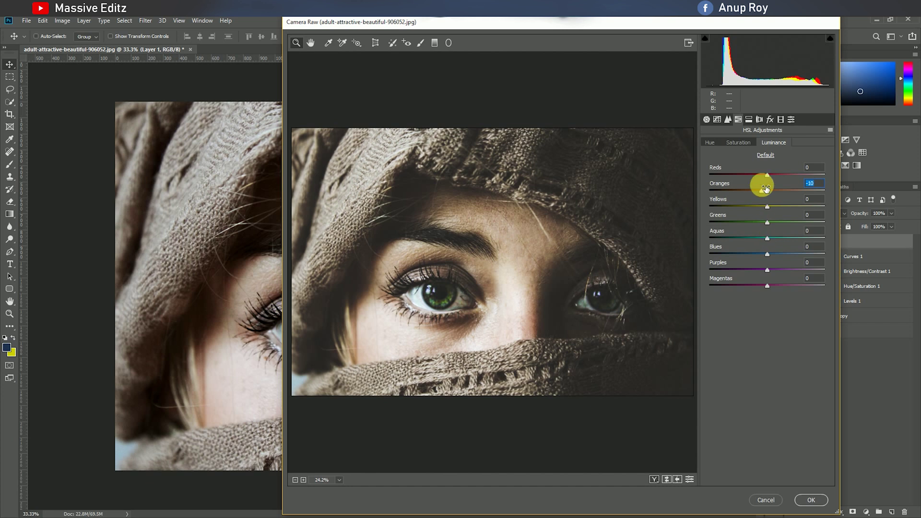
Set the split toning highlights Hue to 143 and darken the edges with a post-crop vignetting Amount of -22.
click(748, 119)
drag(711, 160, 756, 167)
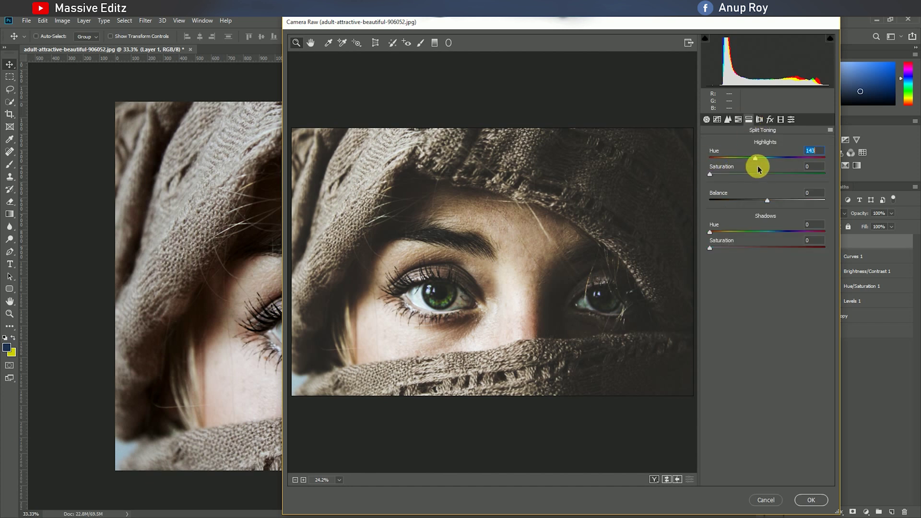
click(759, 119)
click(771, 119)
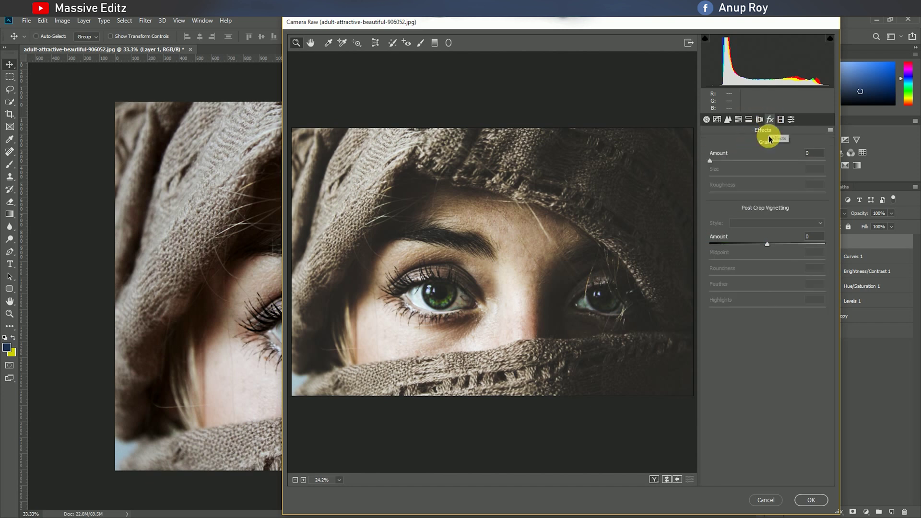
drag(767, 245, 755, 243)
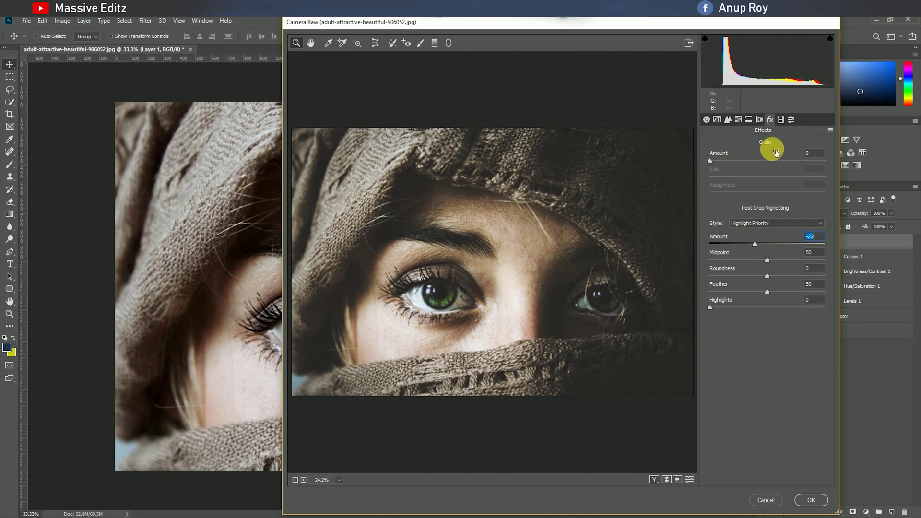
Set the Blue Primary calibration to Hue -18 and Saturation -13.
click(781, 119)
drag(767, 301, 757, 301)
click(767, 318)
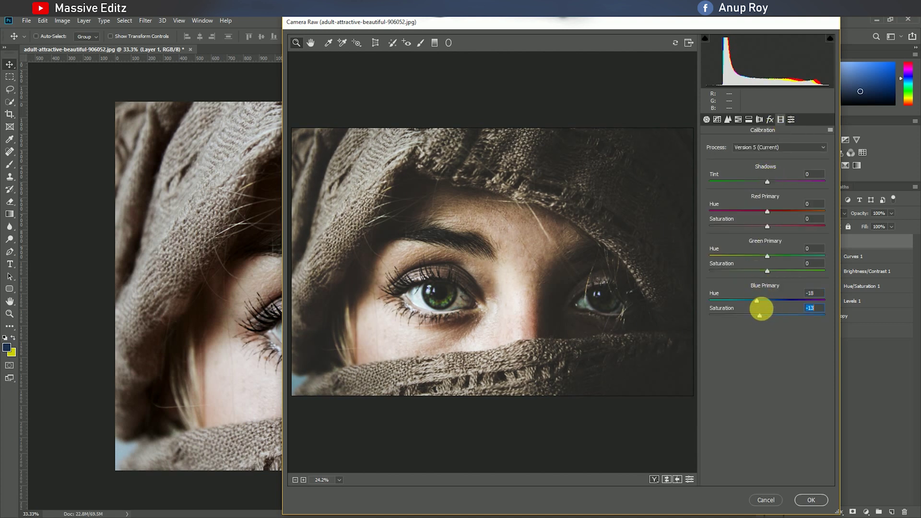
Apply the Matte color preset, review the basic adjustments and commit the Camera Raw Filter to the stamped layer.
click(791, 119)
click(746, 186)
click(735, 206)
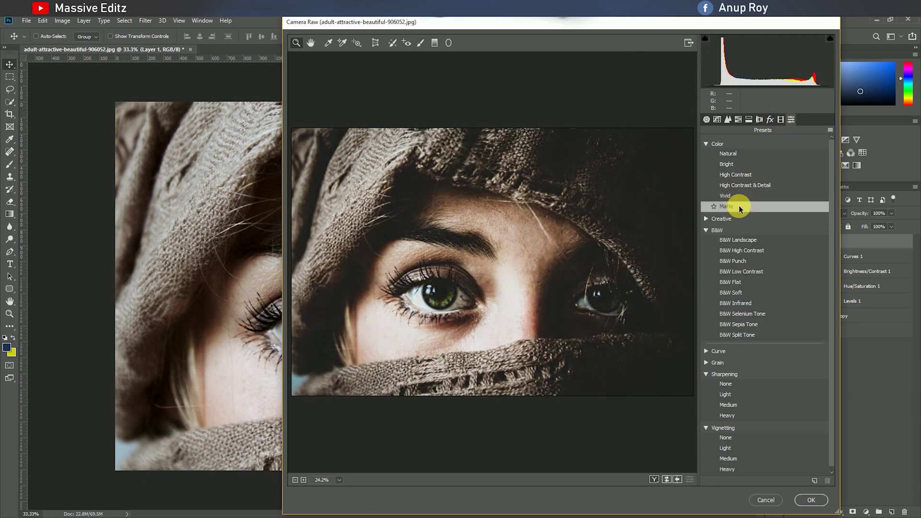
click(707, 120)
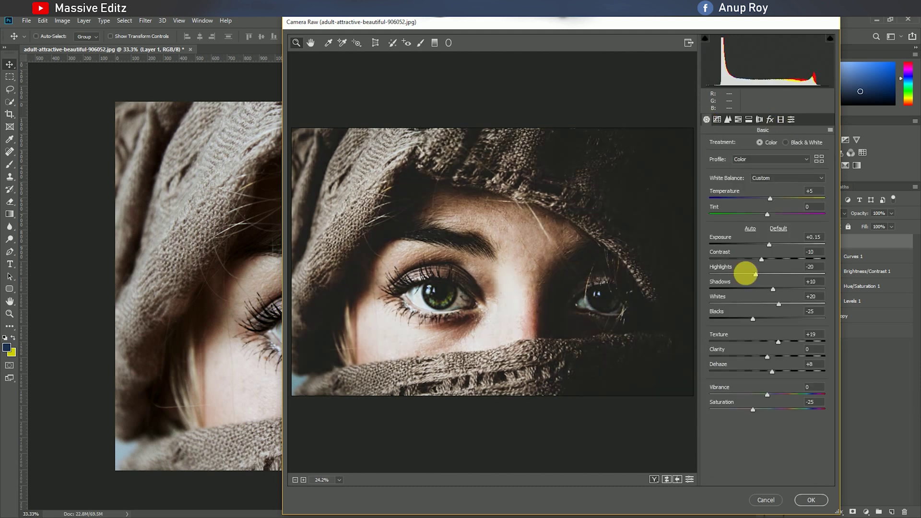
click(809, 499)
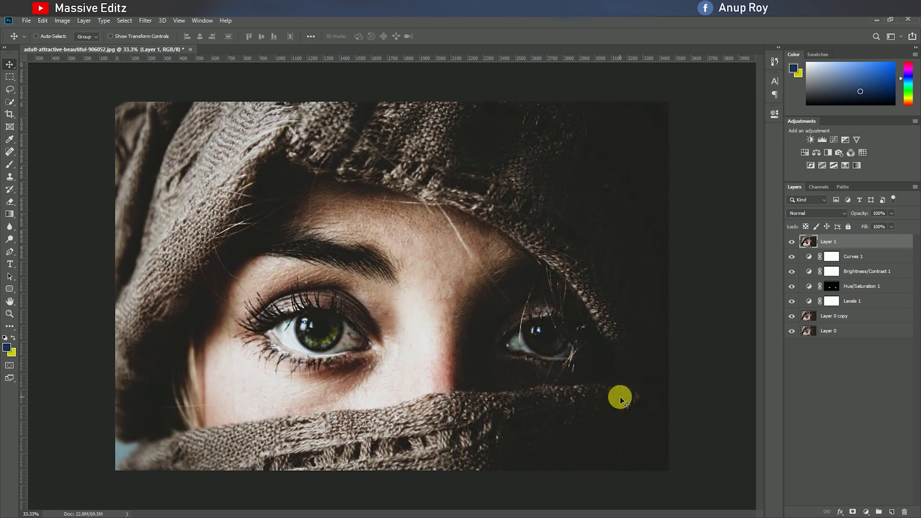
Smooth the skin on the stamped layer with the SkinFiner filter, setting the smoothing Balance to +24.
click(143, 22)
mouse_move(213, 265)
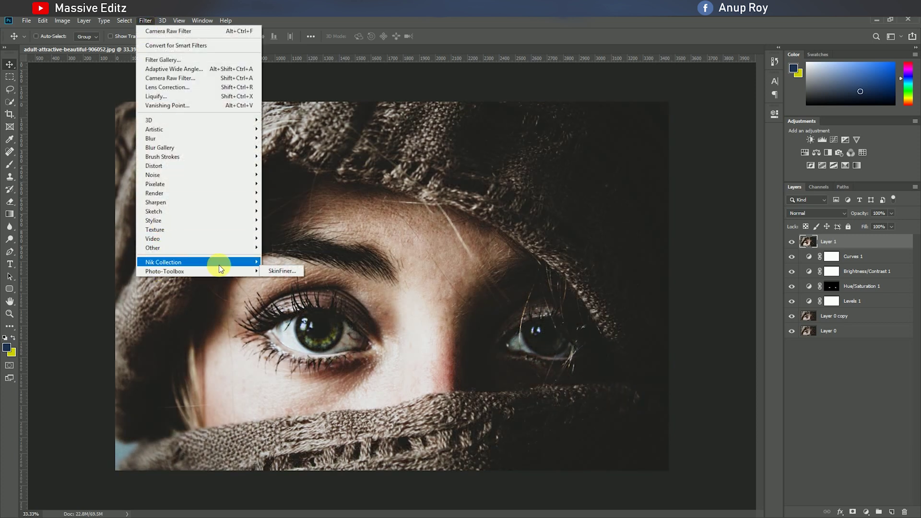
click(269, 271)
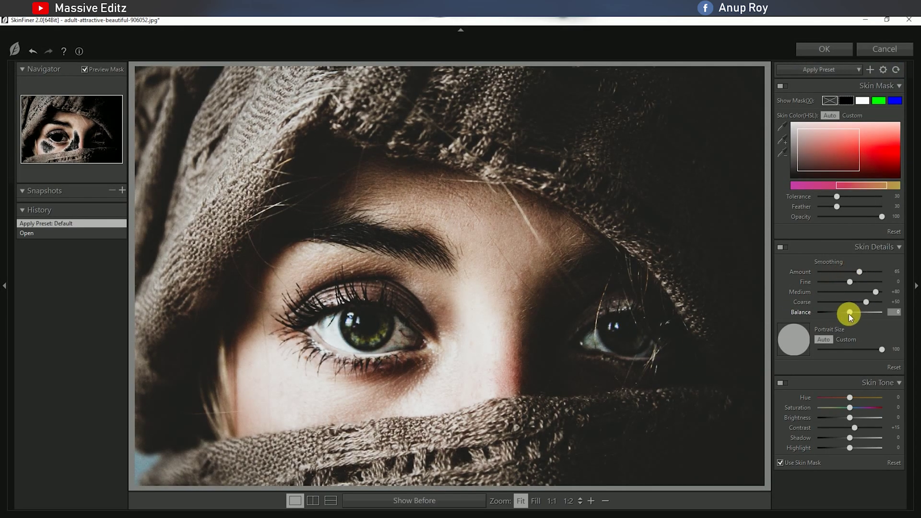
drag(857, 310, 856, 311)
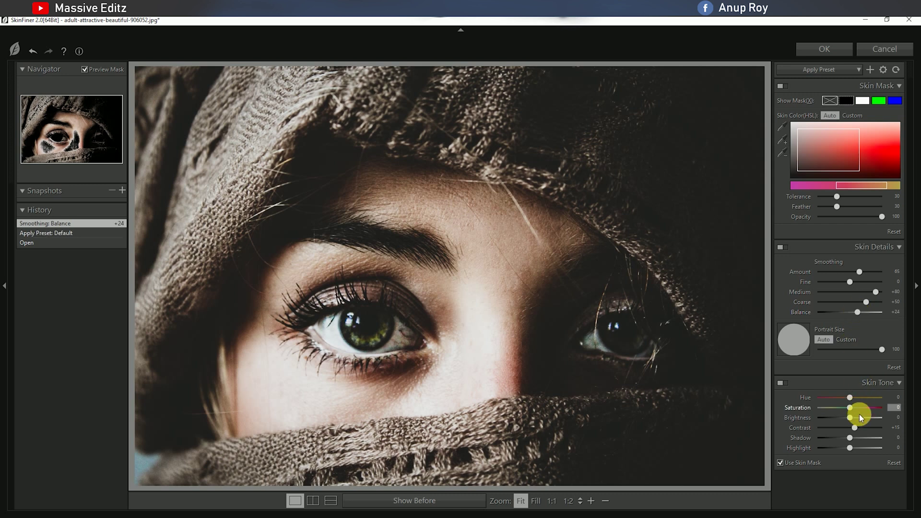
click(843, 48)
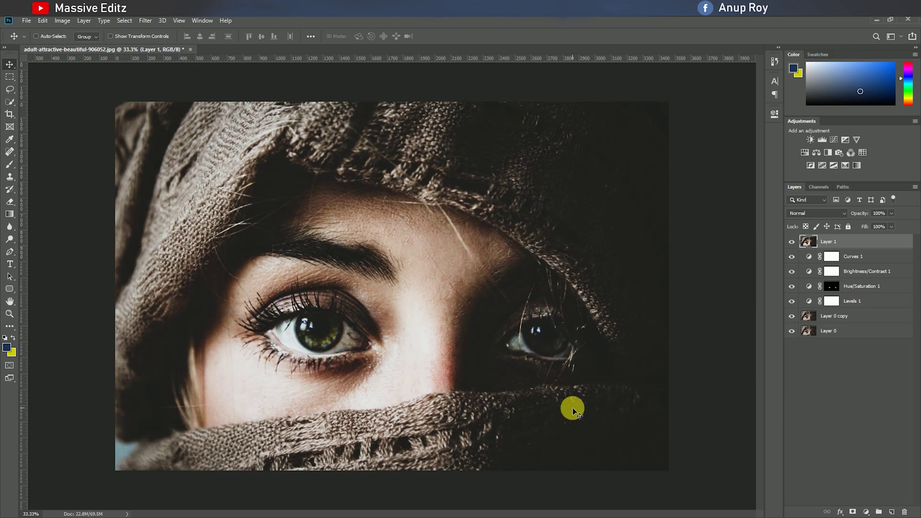
Preview filters such as Classical Soft Focus in Color Efex Pro 4 and apply Brilliance / Warmth with its default settings.
click(145, 21)
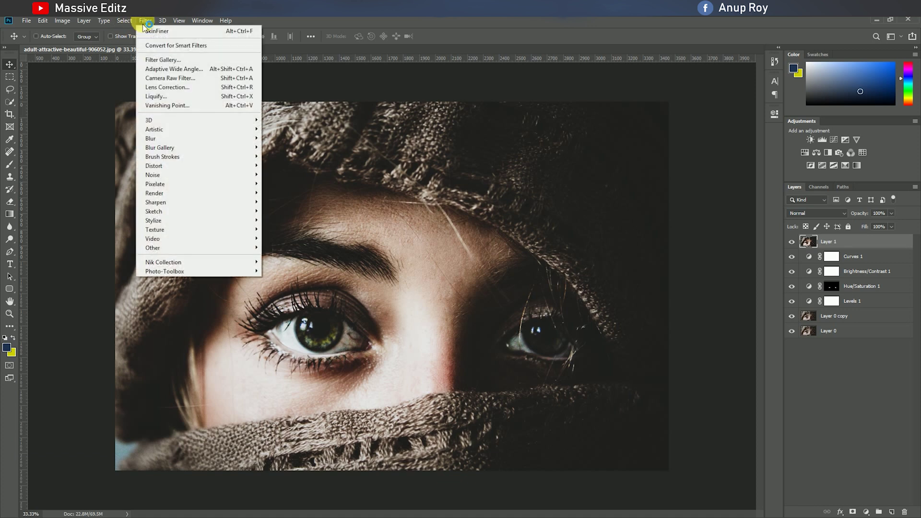
click(183, 265)
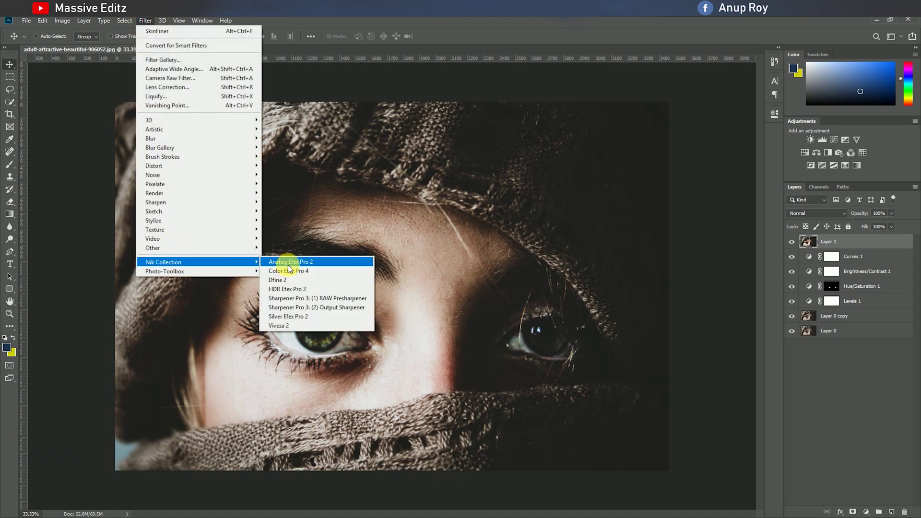
click(291, 271)
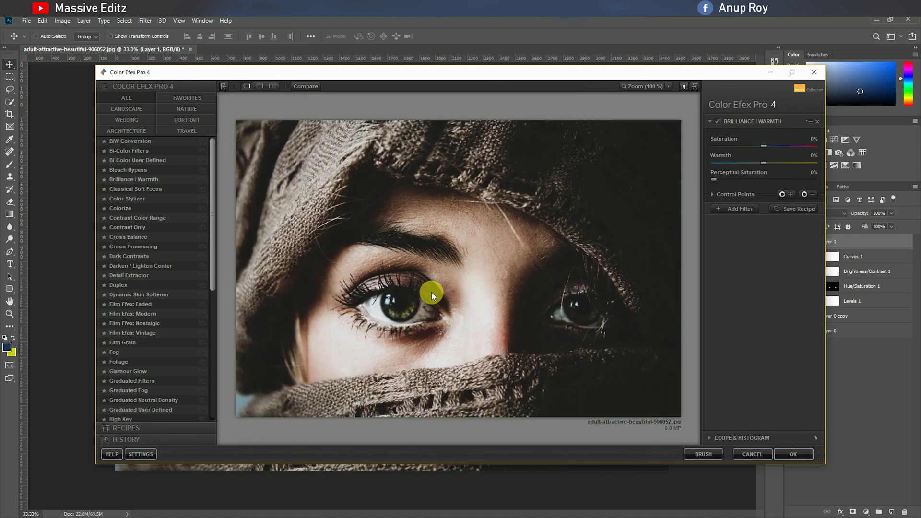
click(134, 166)
click(133, 180)
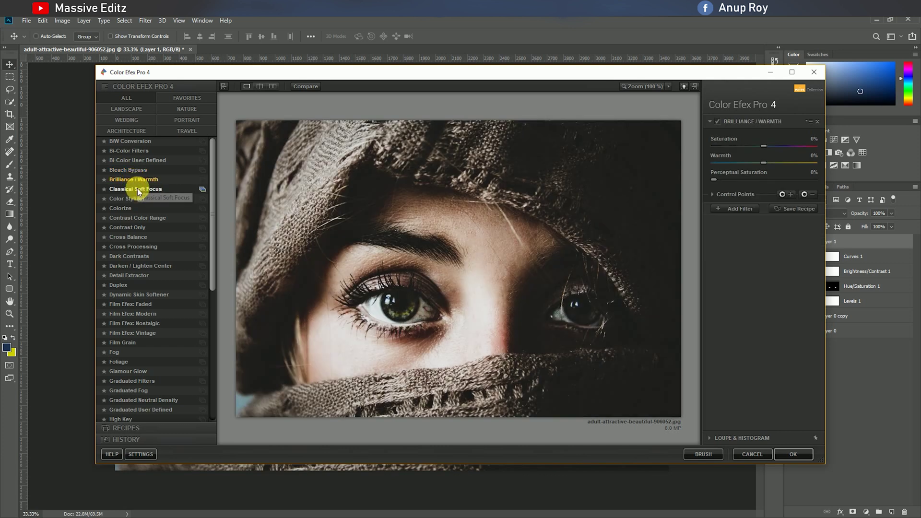
click(138, 191)
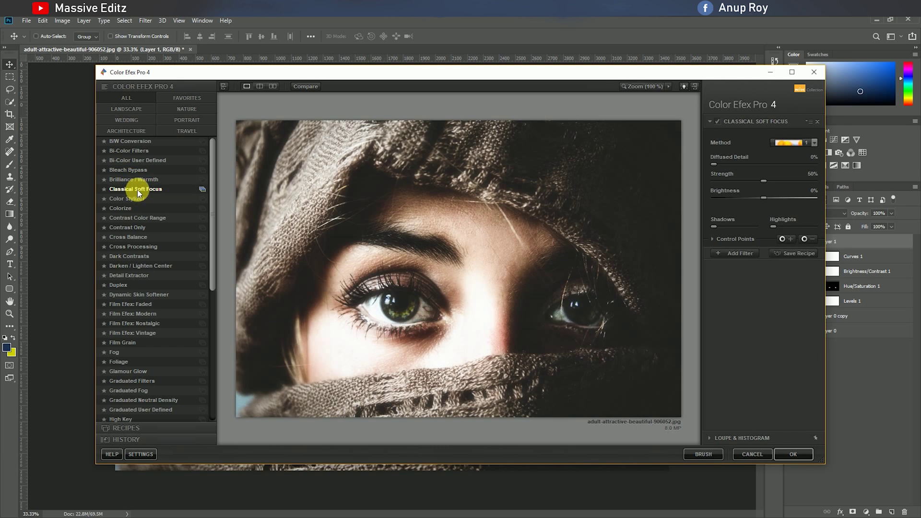
click(135, 198)
click(141, 180)
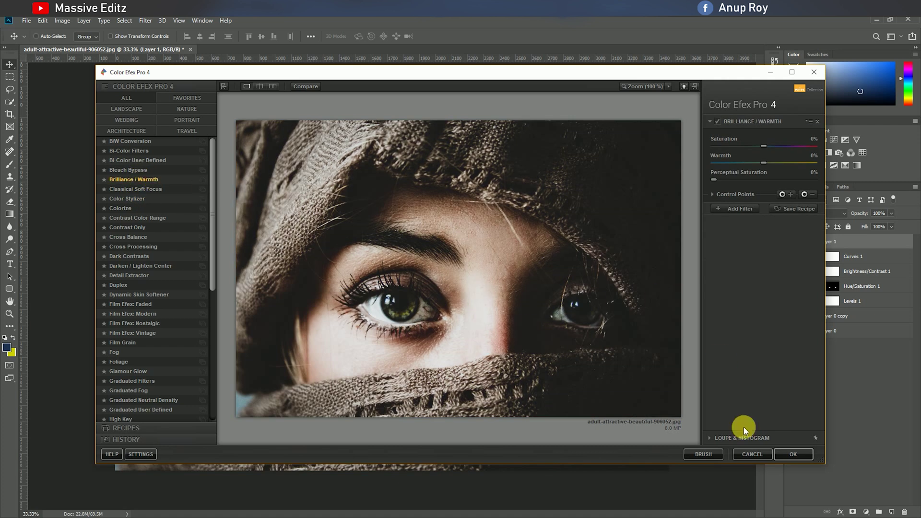
click(793, 454)
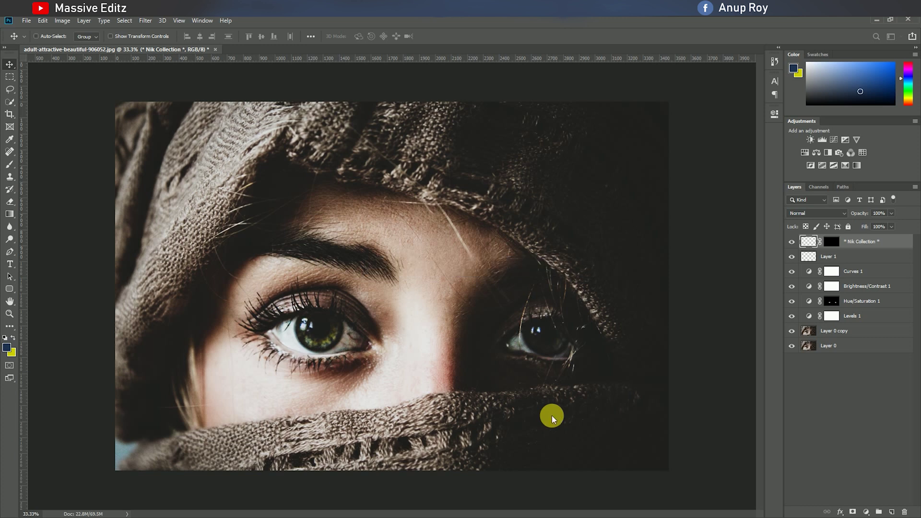
Hide the stamped and adjustment layers and toggle the Brilliance / Warmth layer's visibility to compare the portrait before and after.
drag(791, 261, 794, 332)
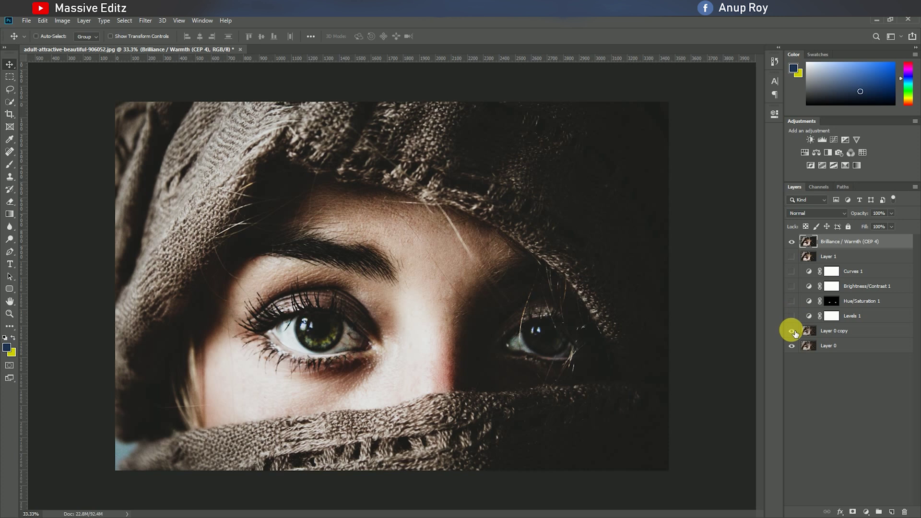
click(791, 241)
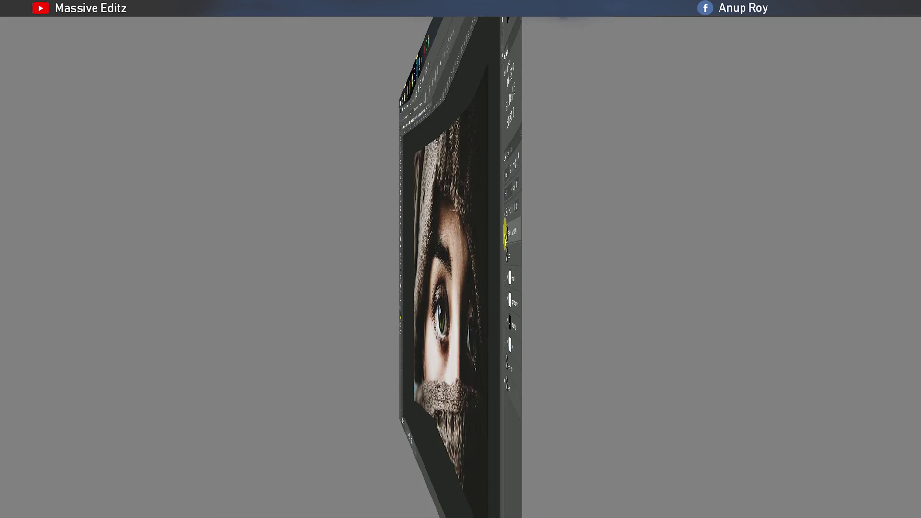